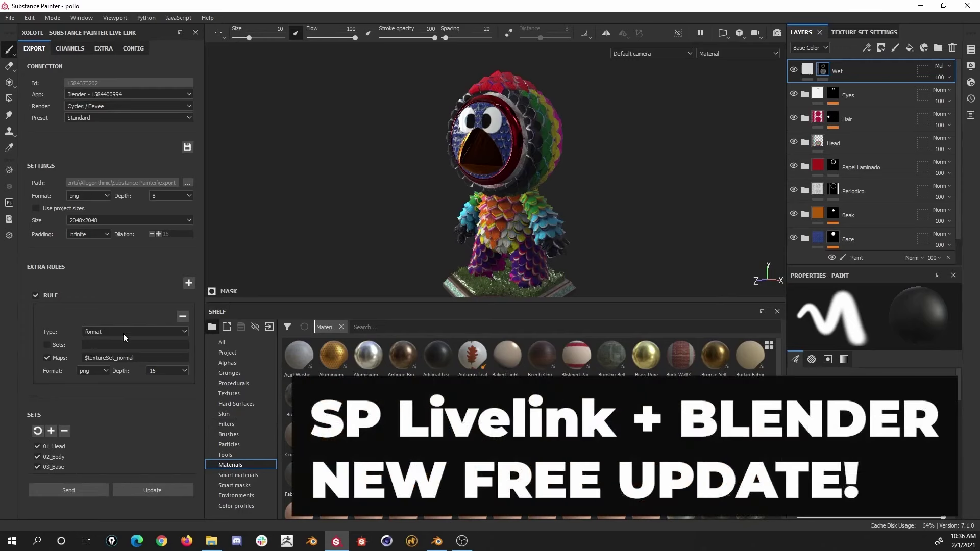
- Send the painted textures to Blender and inspect the dress character's UDIM tile textures there
{"action": "left_click", "coordinate": [87, 492]}
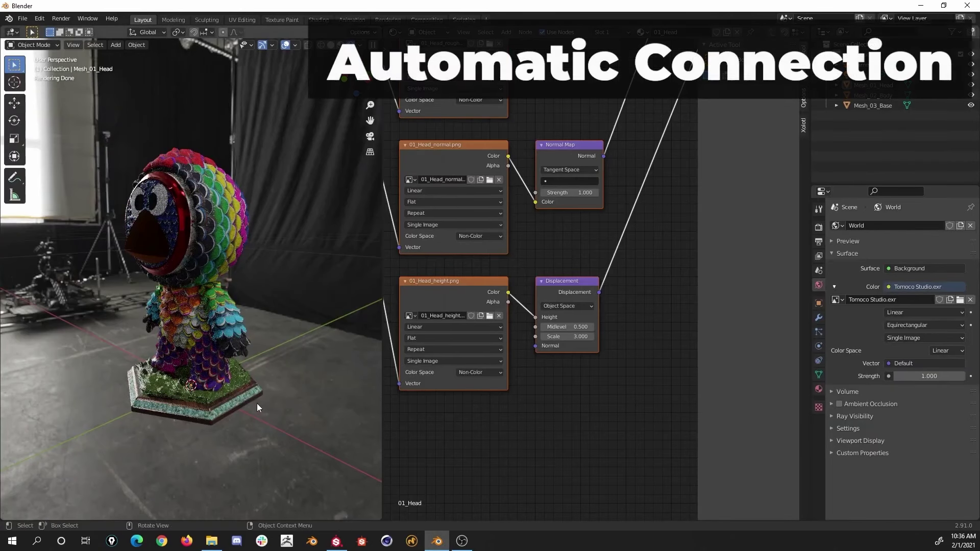
{"action": "middle_click_drag", "start_coordinate": [257, 403], "coordinate": [274, 409]}
{"action": "mouse_move", "coordinate": [295, 363]}
{"action": "middle_mouse_down"}
{"action": "mouse_move", "coordinate": [243, 377]}
{"action": "mouse_move", "coordinate": [244, 403]}
{"action": "middle_mouse_up"}
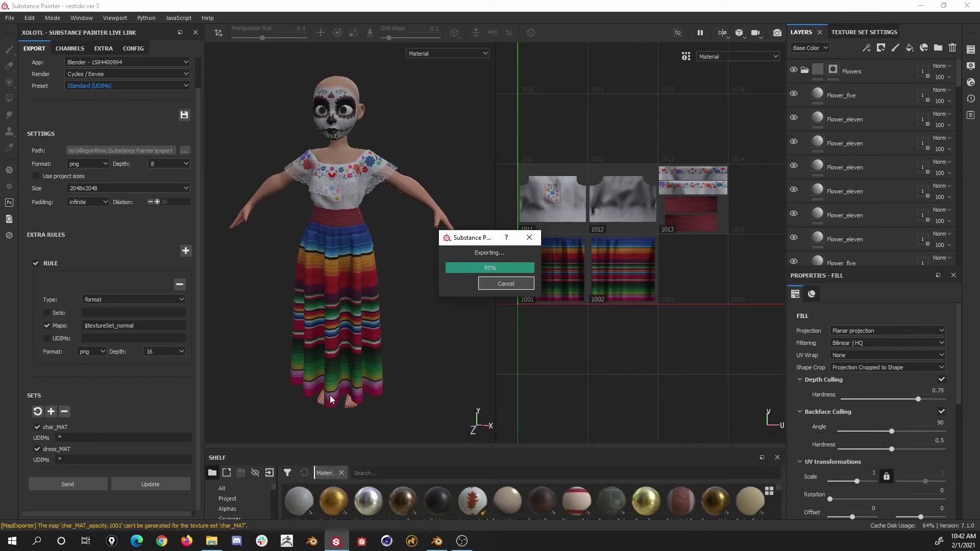
{"action": "left_click", "coordinate": [436, 541]}
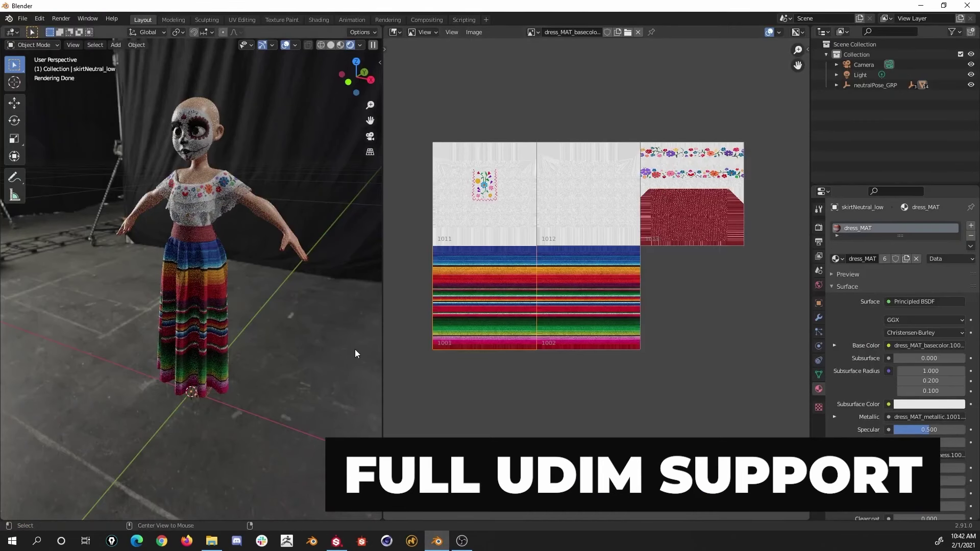
{"action": "middle_click_drag", "start_coordinate": [356, 353], "coordinate": [301, 276]}
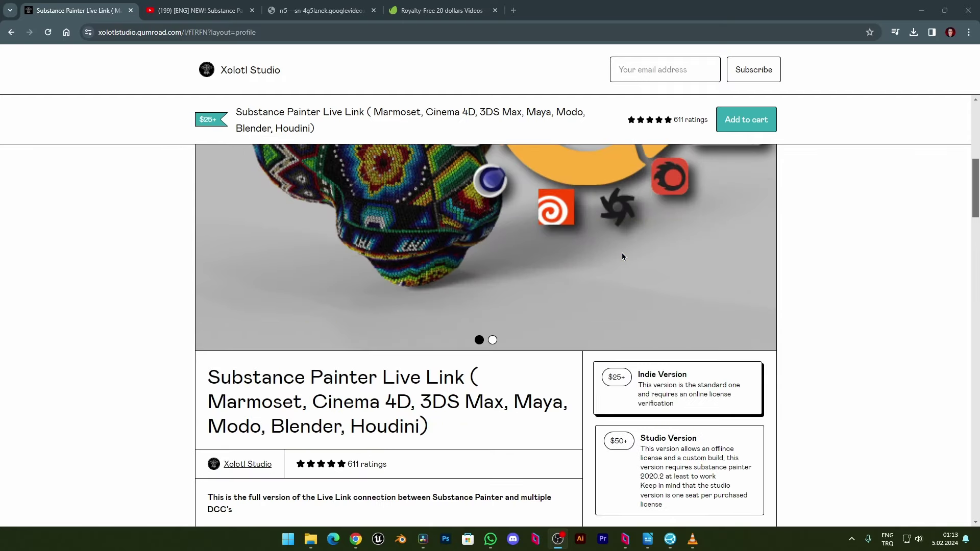
- Scroll down the Xolotl Studio Gumroad page for the Substance Painter Live Link
{"action": "scroll", "coordinate": [622, 257], "scroll_direction": "down", "scroll_amount": 1}
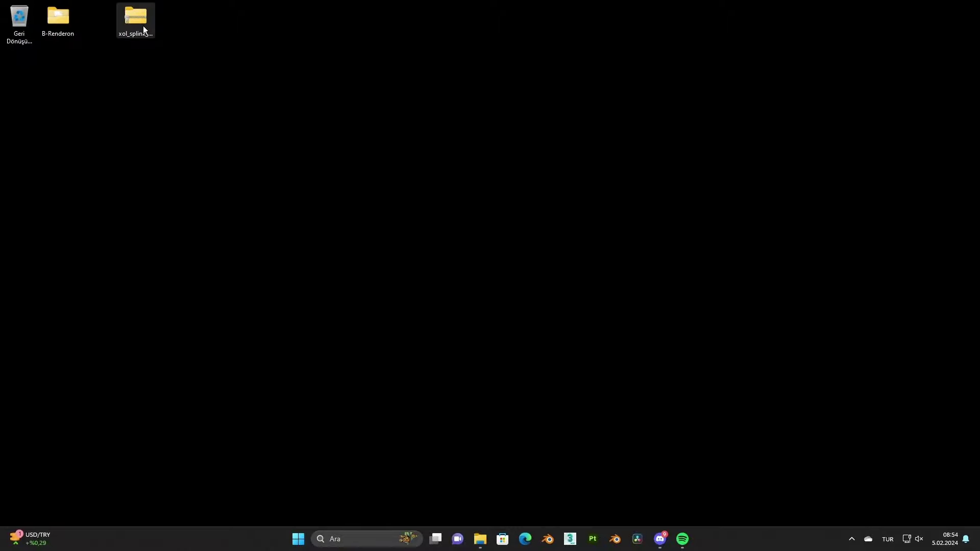
- Extract the xol_splink folder from the downloaded plugin zip onto the desktop
{"action": "double_click", "coordinate": [143, 26]}
{"action": "left_click", "coordinate": [198, 149]}
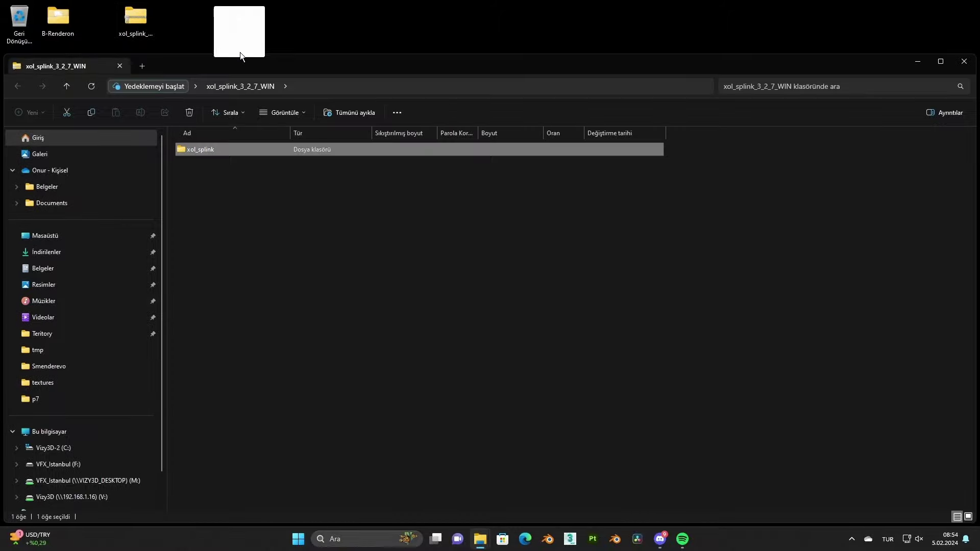
{"action": "left_click_drag", "start_coordinate": [240, 52], "coordinate": [237, 35]}
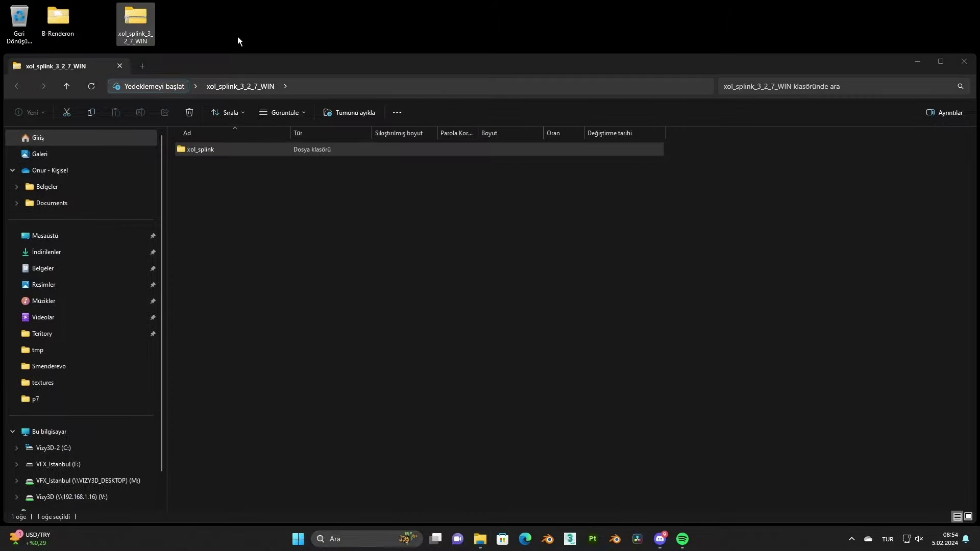
{"action": "left_click", "coordinate": [921, 62]}
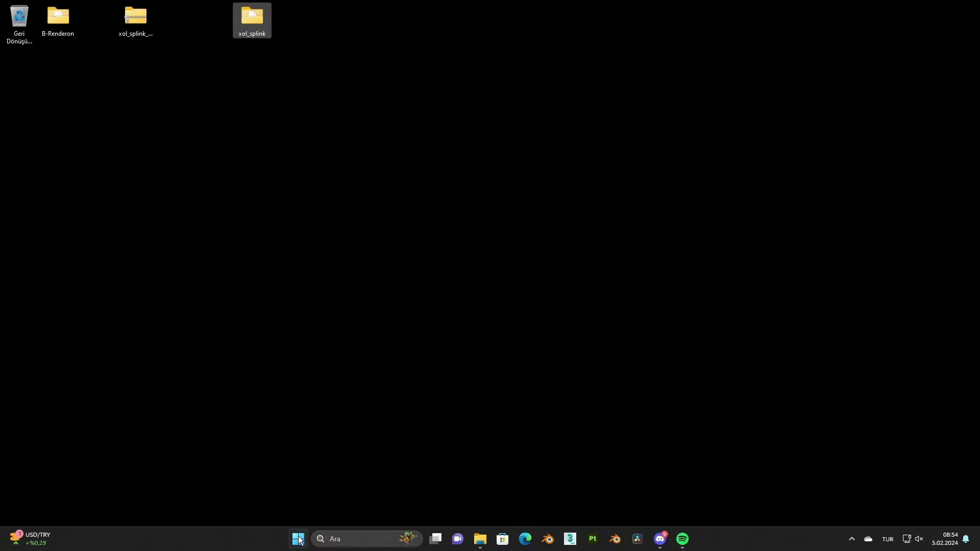
- Launch Adobe Substance 3D Painter by searching 'sub' in the Start menu
{"action": "left_click", "coordinate": [299, 540]}
{"action": "type", "text": "s"}
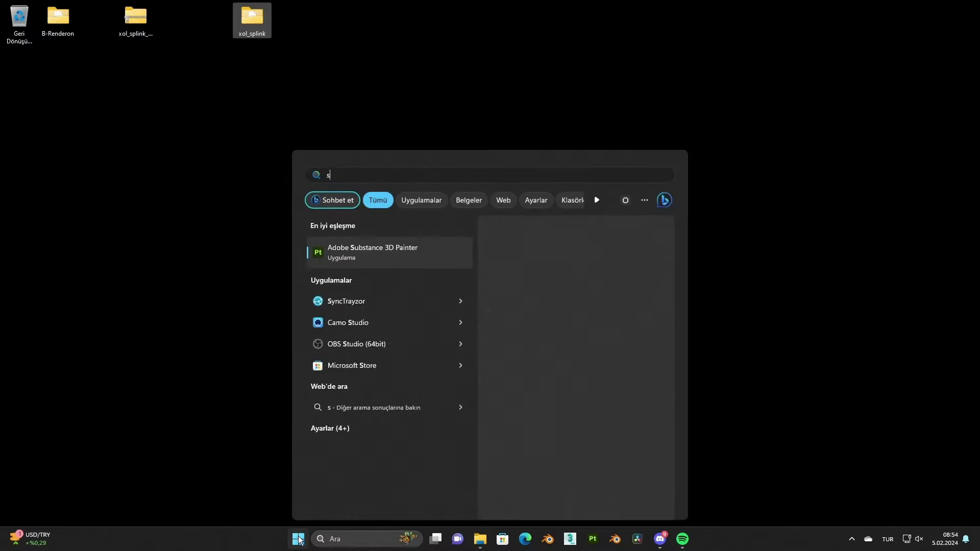
{"action": "type", "text": "ub"}
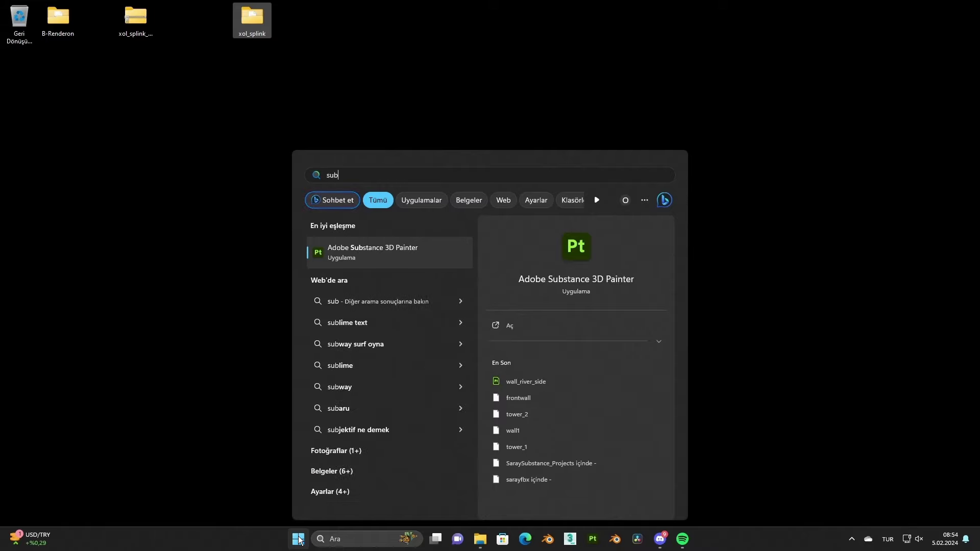
{"action": "key", "text": "Return"}
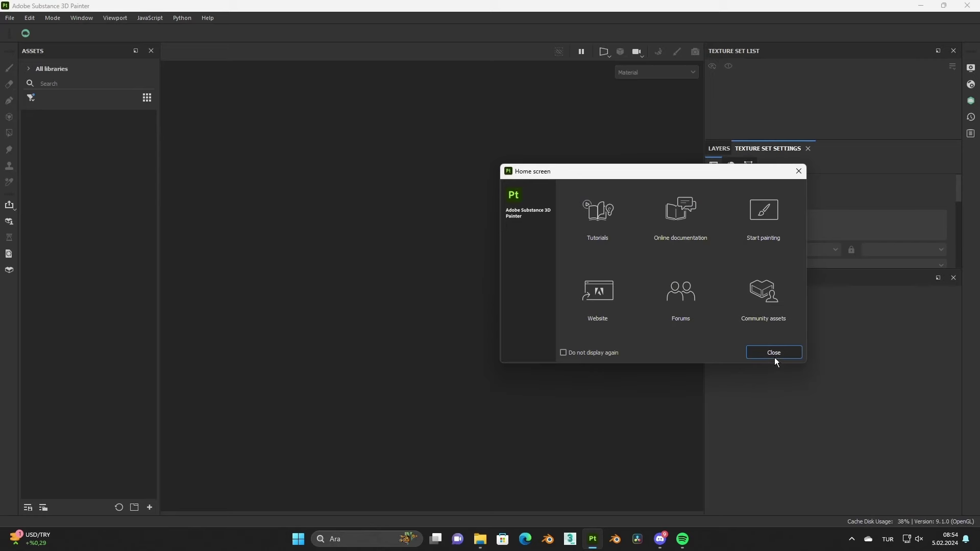
- Close Painter's Home screen and check the Python menu for the xol_splink plugin
{"action": "left_click", "coordinate": [775, 358]}
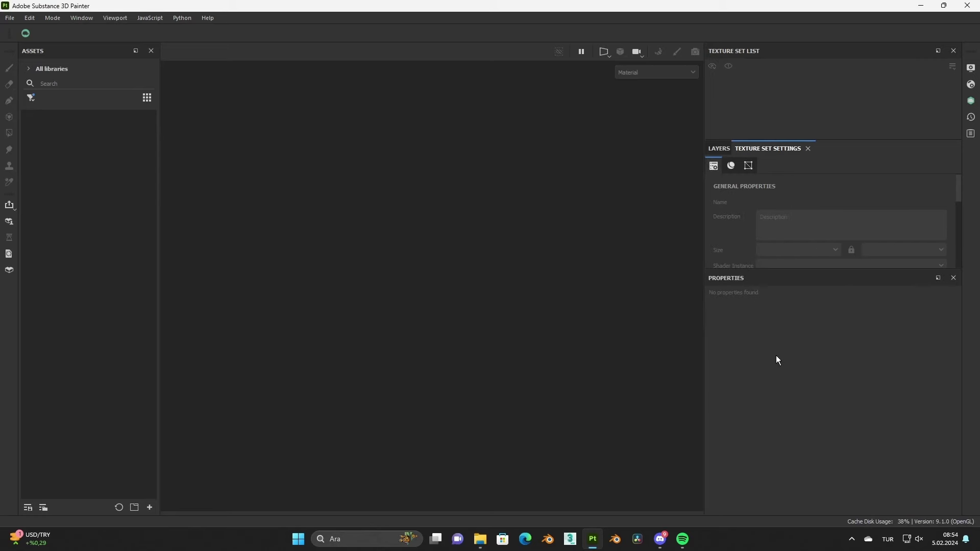
{"action": "left_click", "coordinate": [180, 20]}
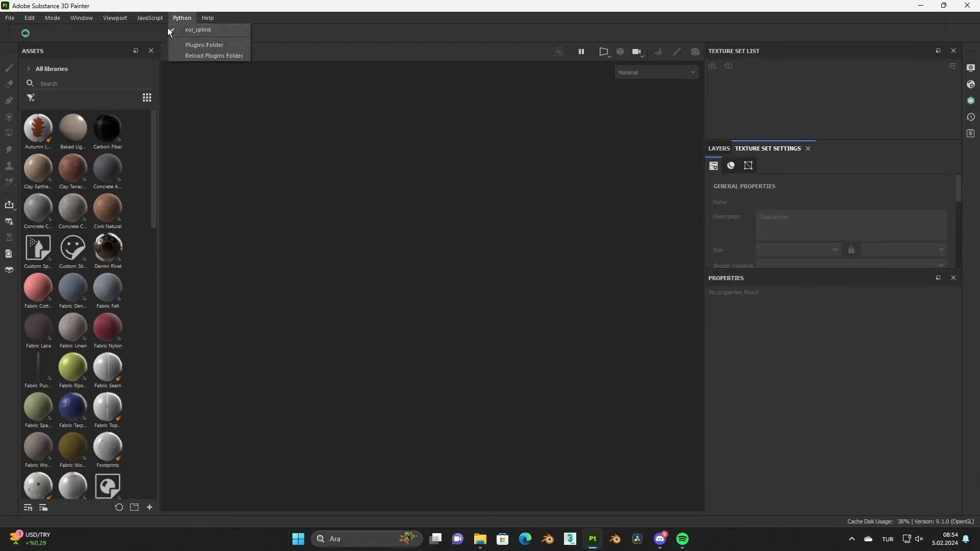
- Confirm xol_splink sits in Painter's python plugins folder, then return to Painter
{"action": "left_click", "coordinate": [206, 45]}
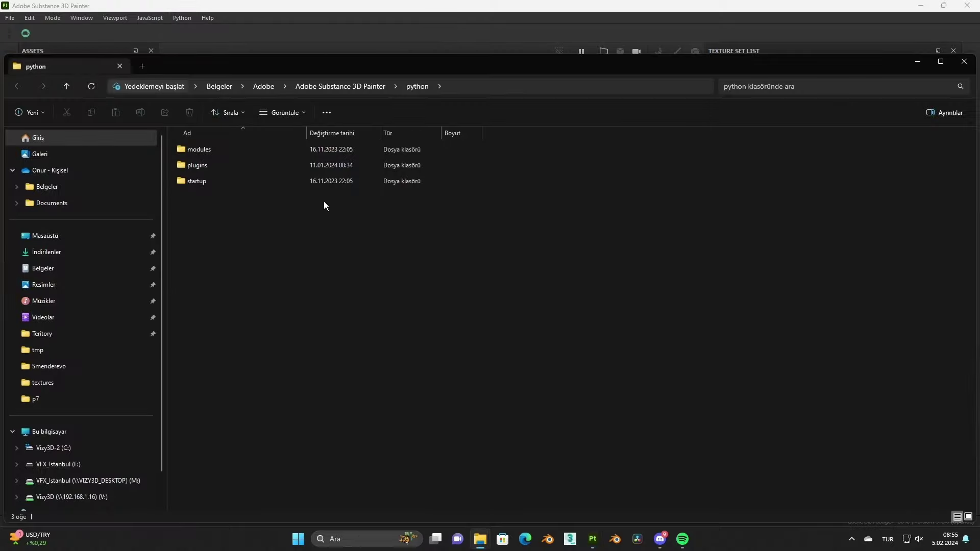
{"action": "left_click", "coordinate": [920, 5]}
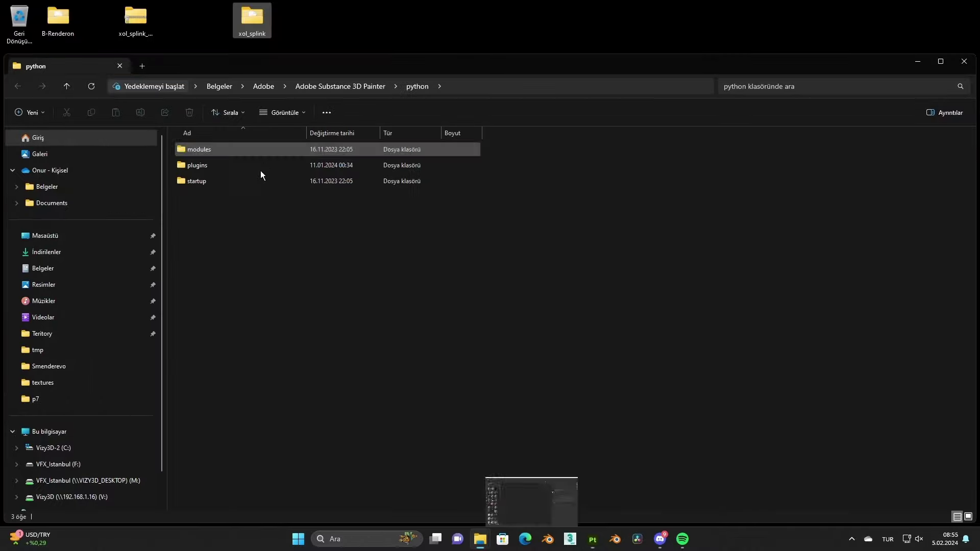
{"action": "double_click", "coordinate": [211, 162]}
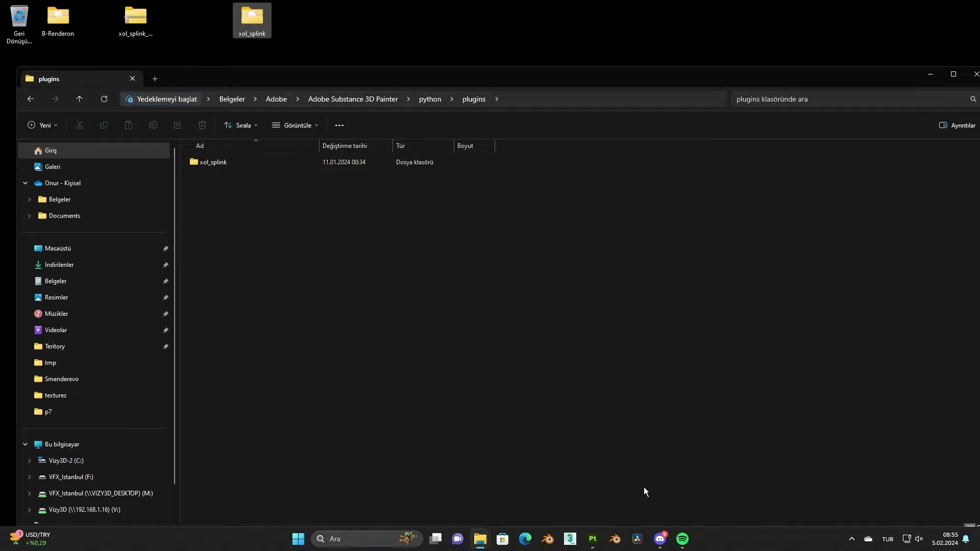
{"action": "left_click", "coordinate": [592, 540]}
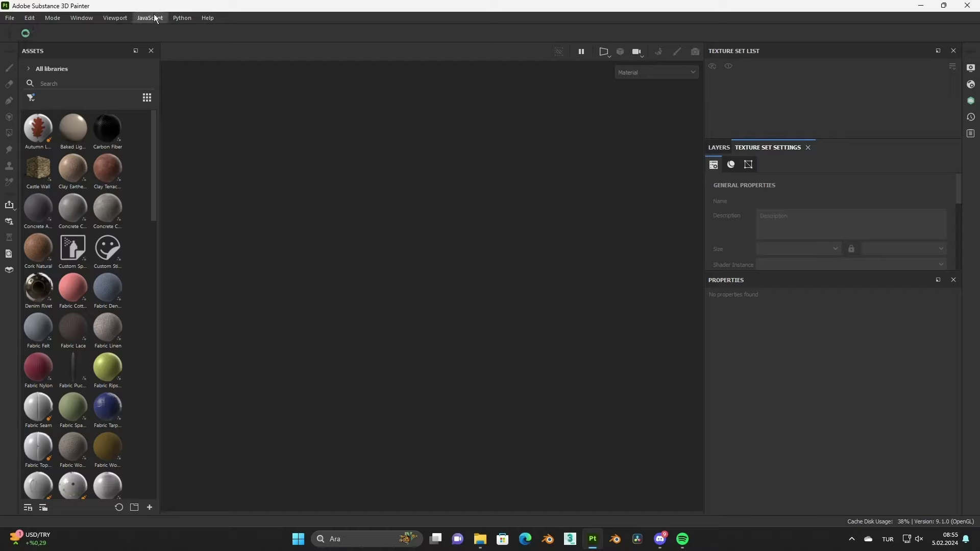
{"action": "left_click", "coordinate": [184, 18]}
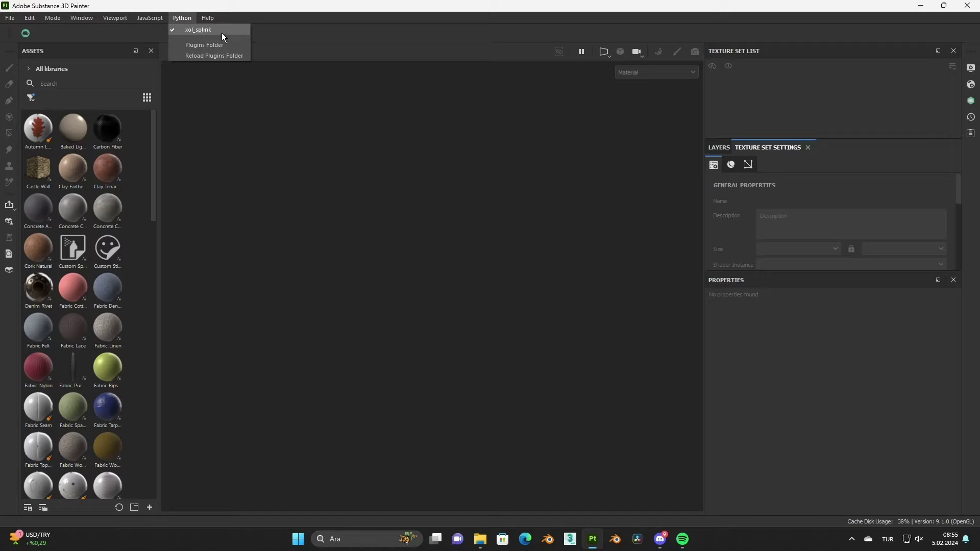
{"action": "left_click", "coordinate": [464, 187]}
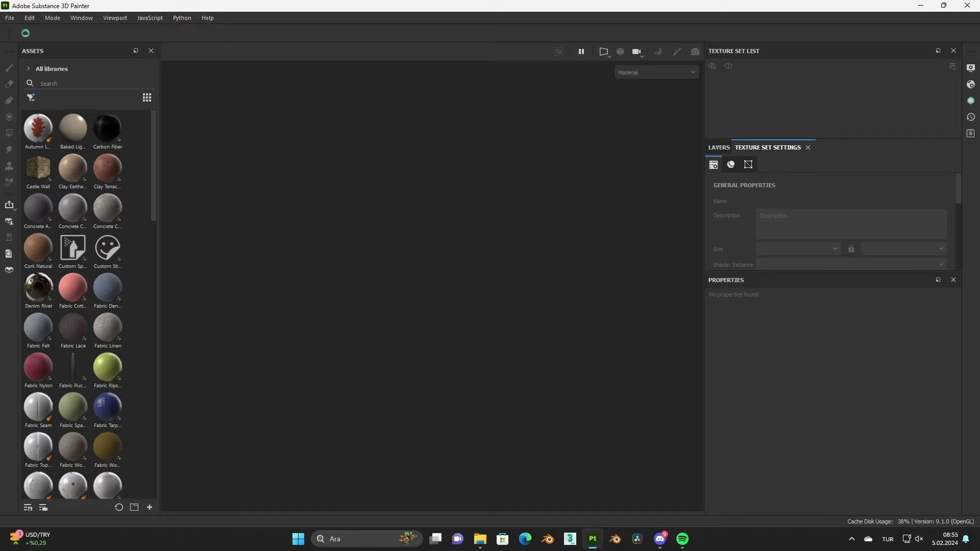
- In the Xolotl Live Link clients list, set 3DS Max to 2023 and Blender to 3.4
{"action": "left_click", "coordinate": [970, 105]}
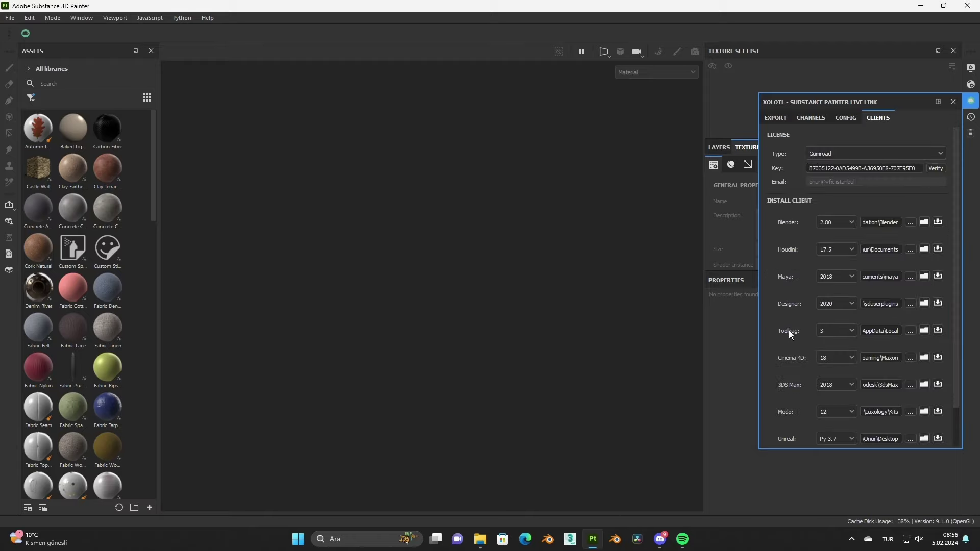
{"action": "scroll", "coordinate": [788, 330], "scroll_direction": "down", "scroll_amount": 3}
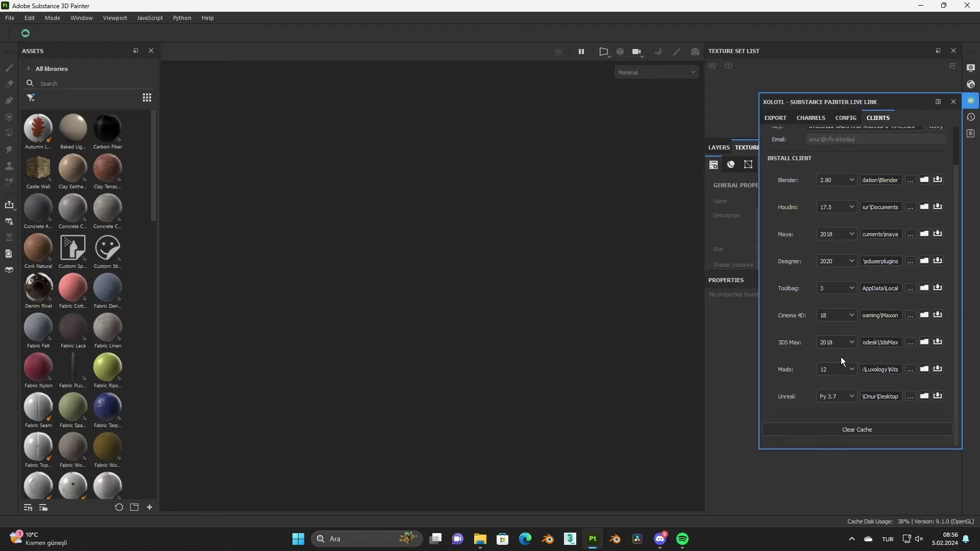
{"action": "left_click", "coordinate": [844, 343]}
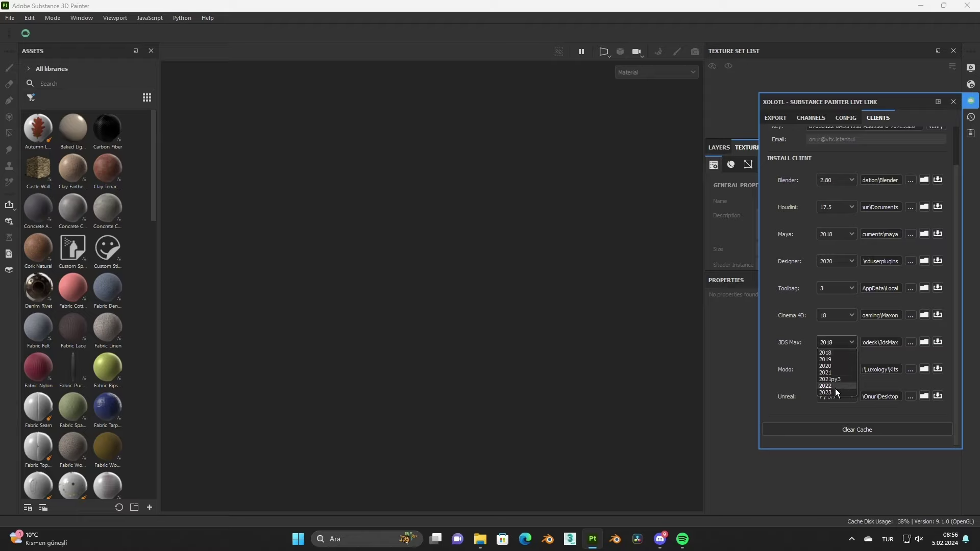
{"action": "left_click", "coordinate": [830, 392]}
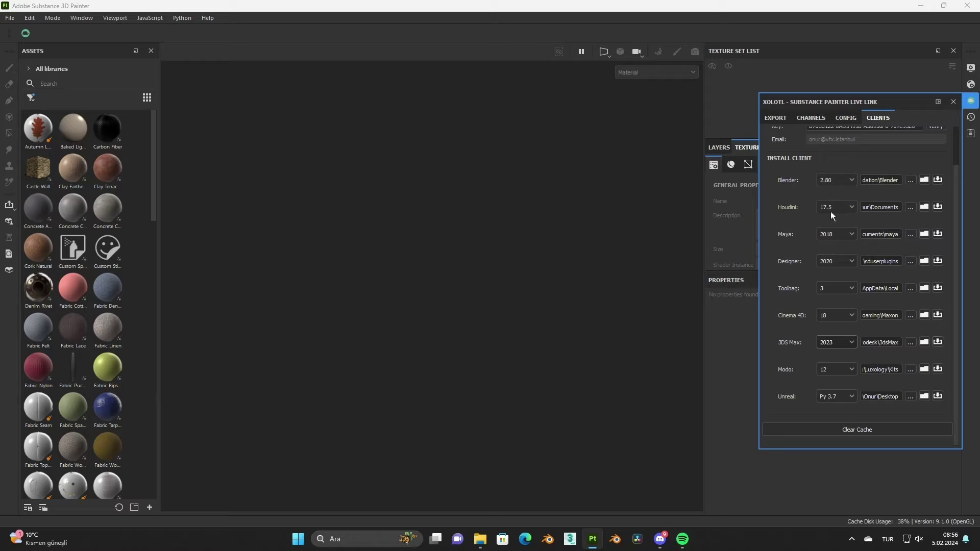
{"action": "left_click", "coordinate": [830, 185]}
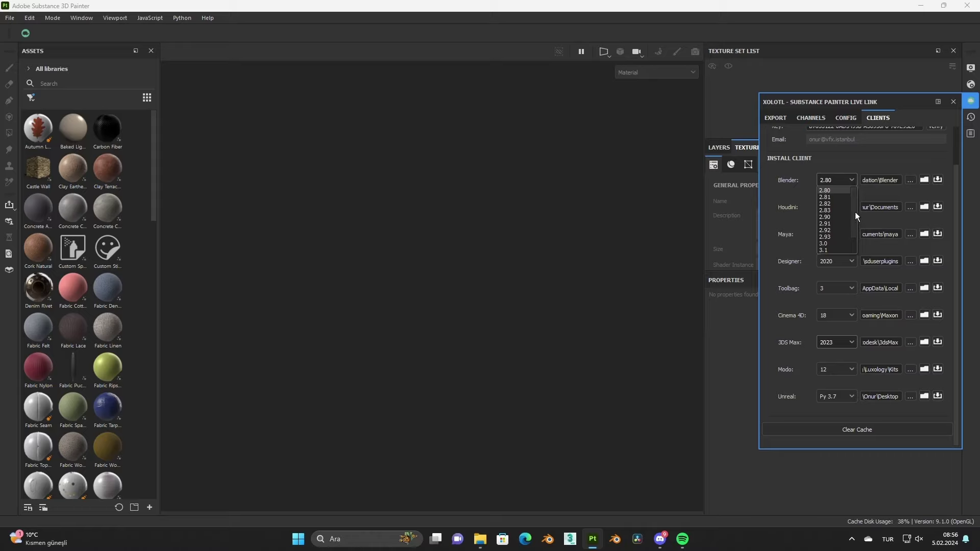
{"action": "left_click_drag", "start_coordinate": [855, 212], "coordinate": [852, 243]}
{"action": "left_click", "coordinate": [828, 249]}
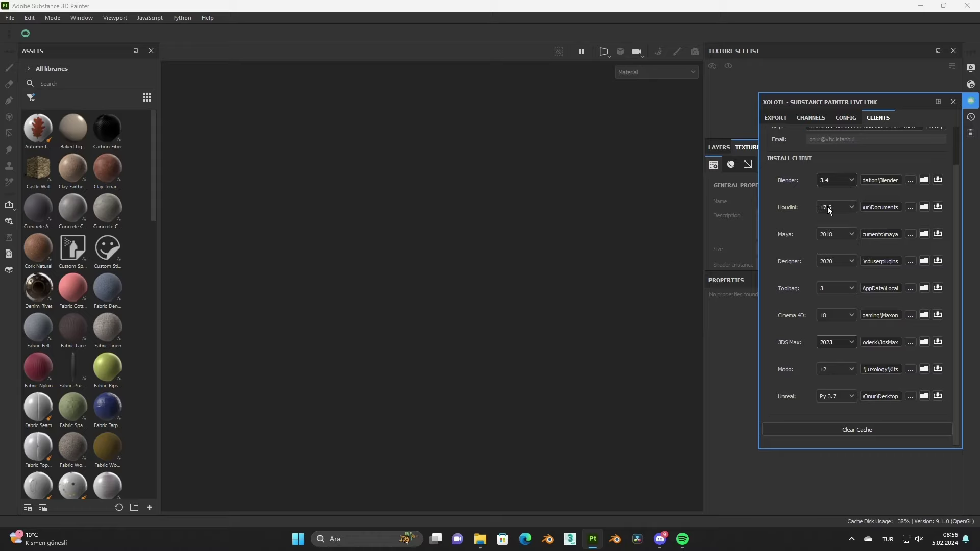
- Point the Blender client path to the Blender 3.6 folder, keep Maya at 2018, and launch Blender
{"action": "left_click", "coordinate": [907, 182]}
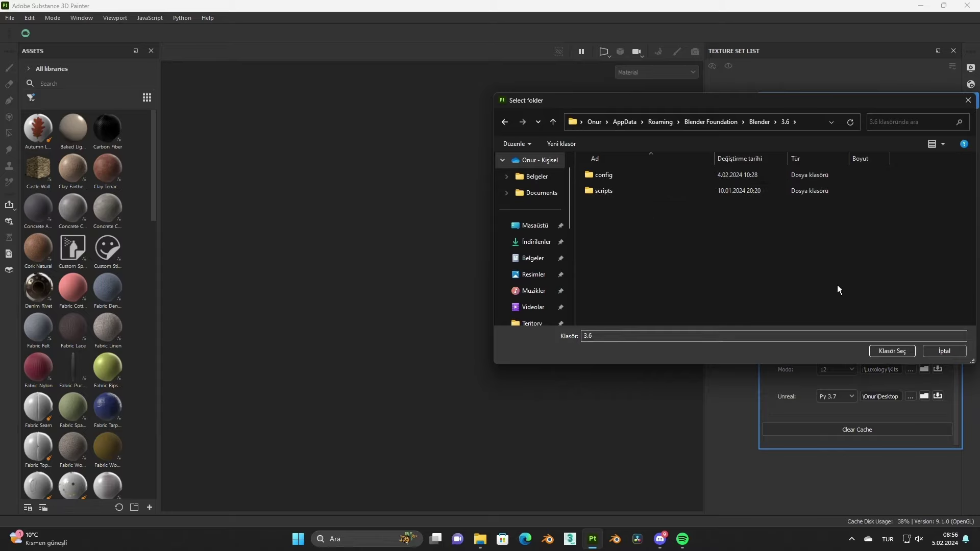
{"action": "left_click", "coordinate": [892, 351]}
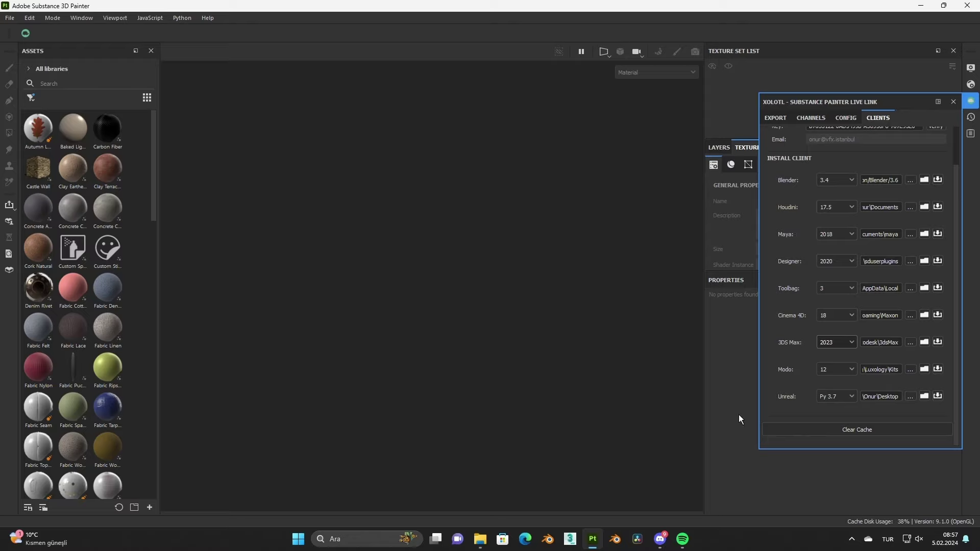
{"action": "left_click", "coordinate": [837, 234]}
{"action": "left_click", "coordinate": [826, 234]}
{"action": "left_click", "coordinate": [827, 236]}
{"action": "left_click", "coordinate": [614, 537]}
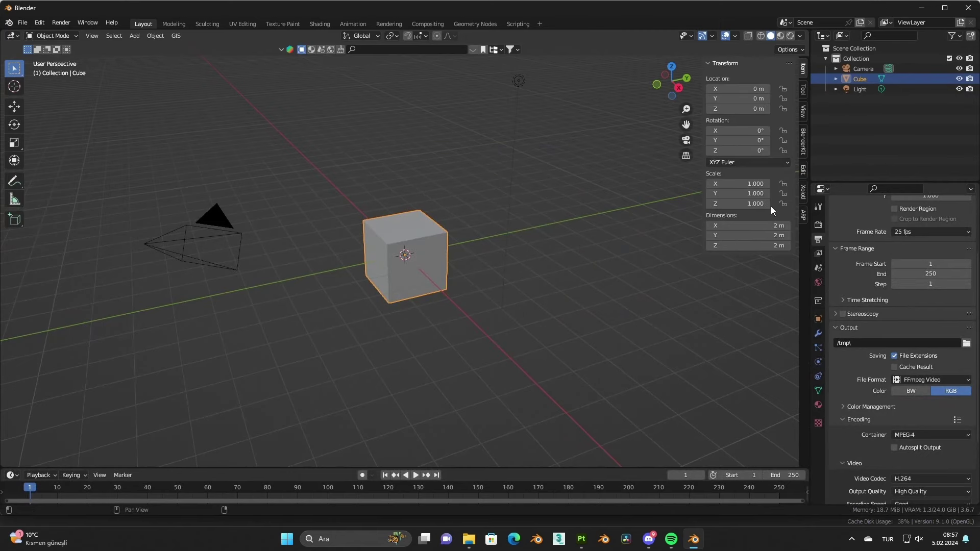
- Set Painter's live link to export and send Blender's default cube to Substance Painter
{"action": "left_click", "coordinate": [803, 195]}
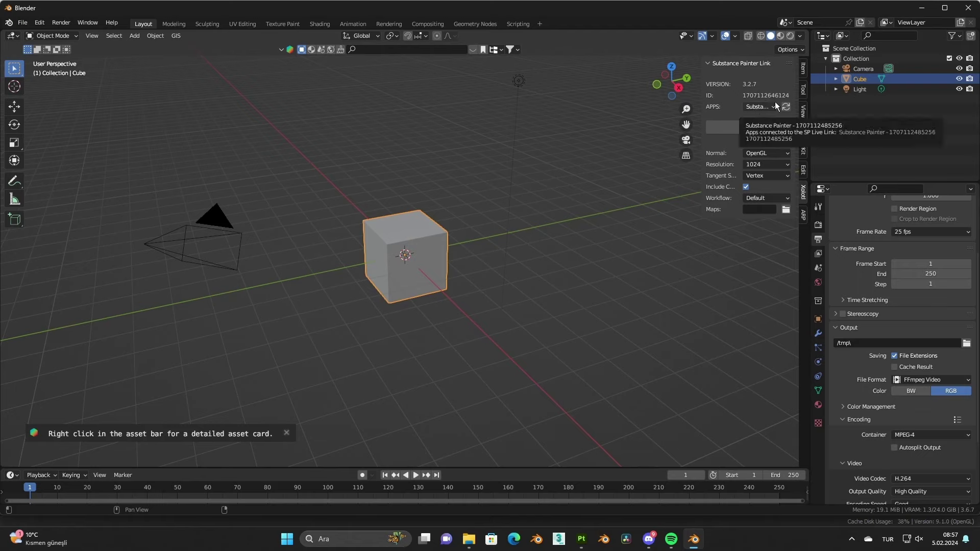
{"action": "left_click_drag", "start_coordinate": [424, 15], "coordinate": [319, 261]}
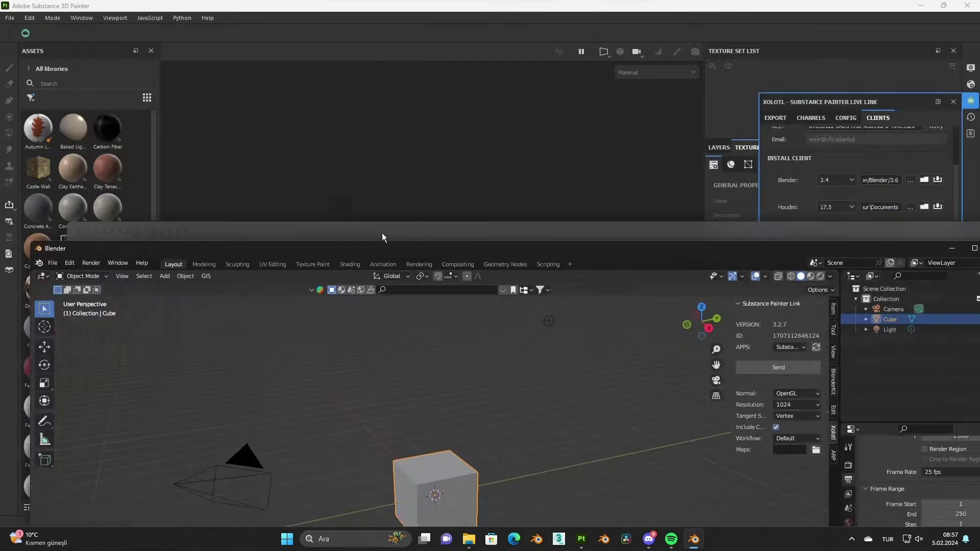
{"action": "left_click", "coordinate": [782, 118]}
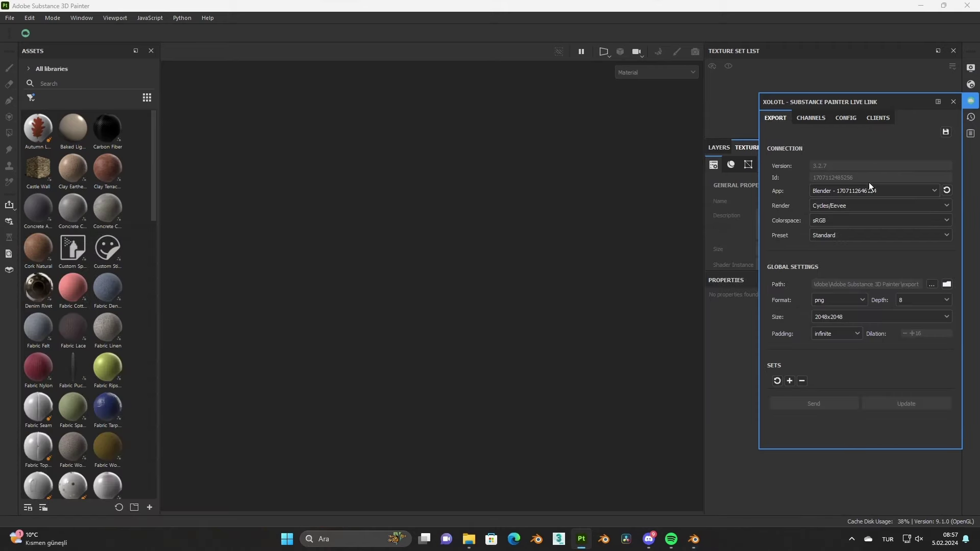
{"action": "mouse_move", "coordinate": [693, 539]}
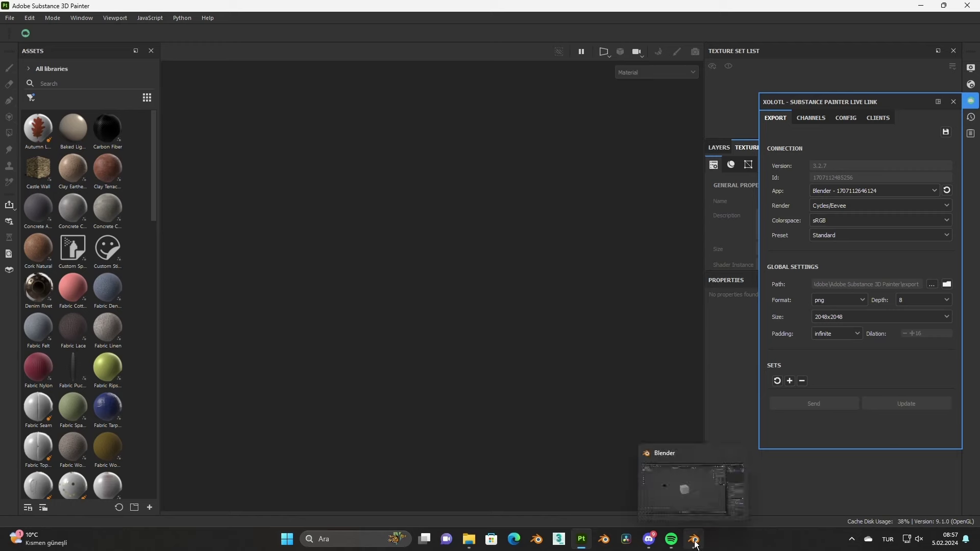
{"action": "left_click", "coordinate": [696, 504]}
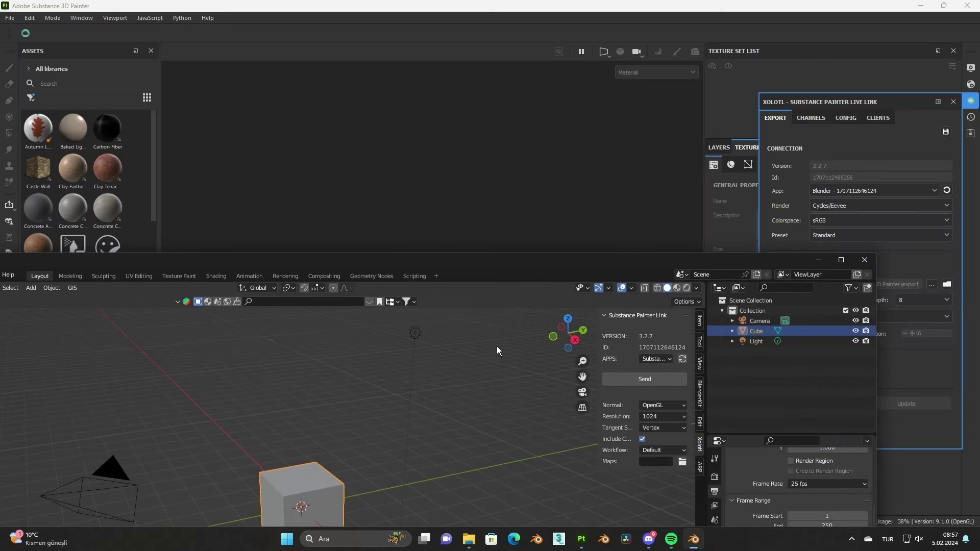
{"action": "double_click", "coordinate": [509, 259]}
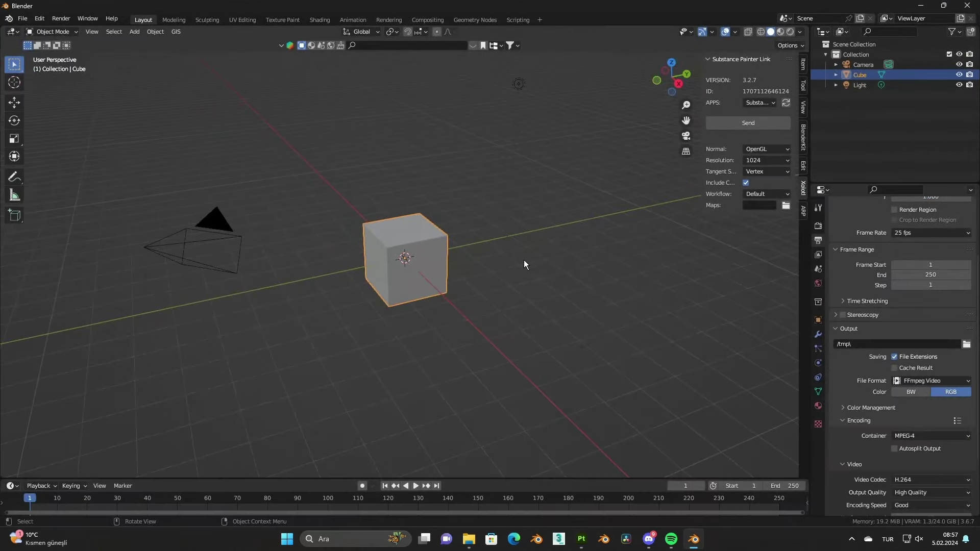
{"action": "left_click", "coordinate": [757, 124]}
- Apply Fabric Denim to the cube, enable the Material set, and send it to Blender
{"action": "left_click", "coordinate": [922, 7]}
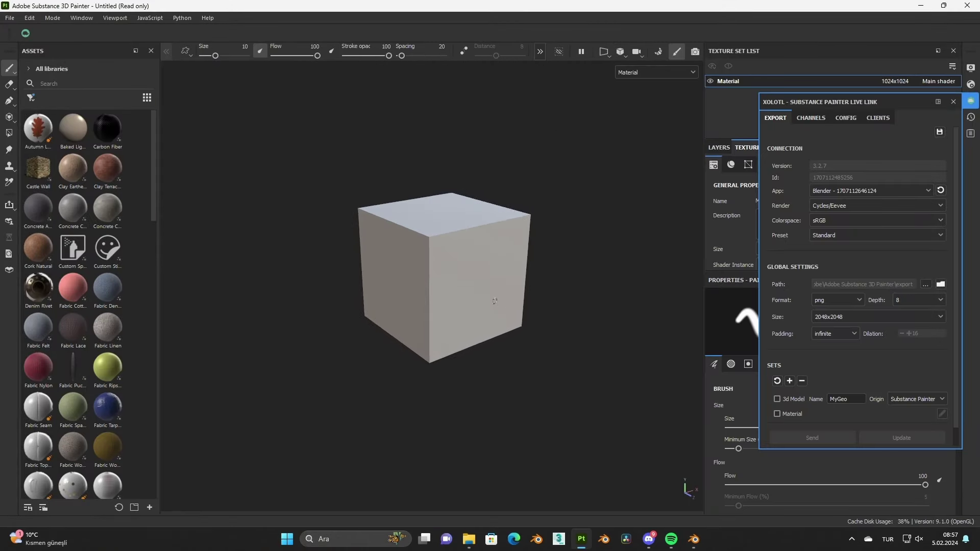
{"action": "mouse_move", "coordinate": [470, 301]}
{"action": "left_mouse_down", "text": "alt"}
{"action": "mouse_move", "coordinate": [439, 295]}
{"action": "mouse_move", "coordinate": [431, 261]}
{"action": "left_mouse_up", "text": "alt"}
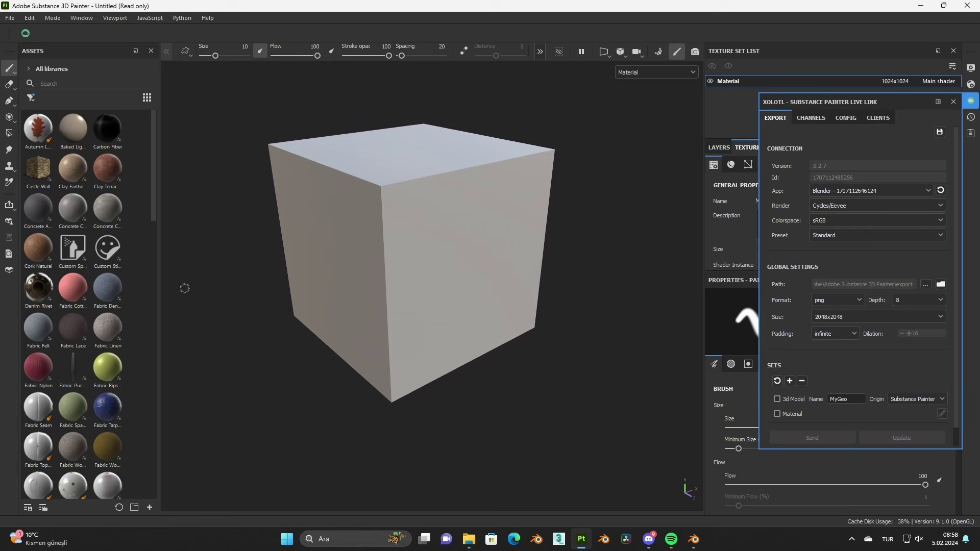
{"action": "mouse_move", "coordinate": [107, 288]}
{"action": "left_mouse_down"}
{"action": "mouse_move", "coordinate": [230, 264]}
{"action": "mouse_move", "coordinate": [391, 312]}
{"action": "left_mouse_up"}
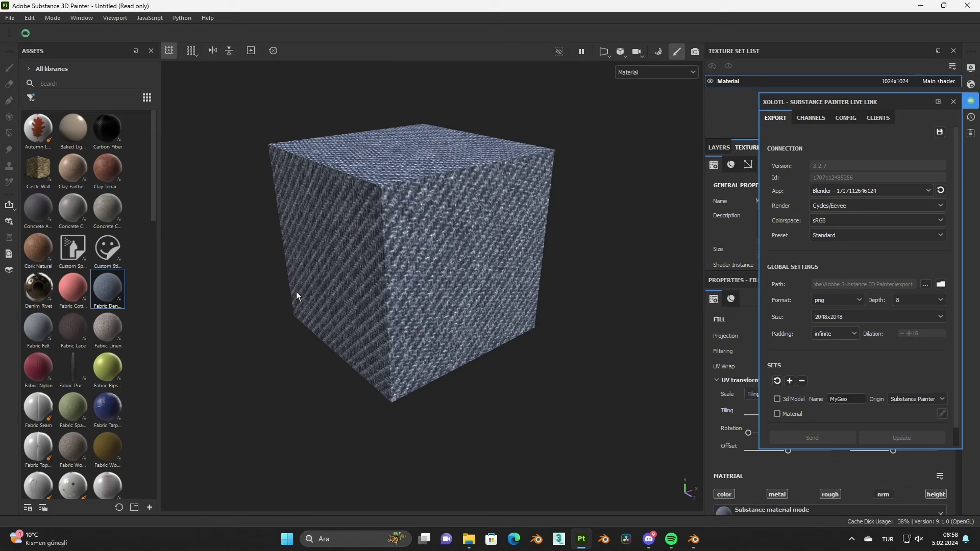
{"action": "left_click", "coordinate": [778, 414]}
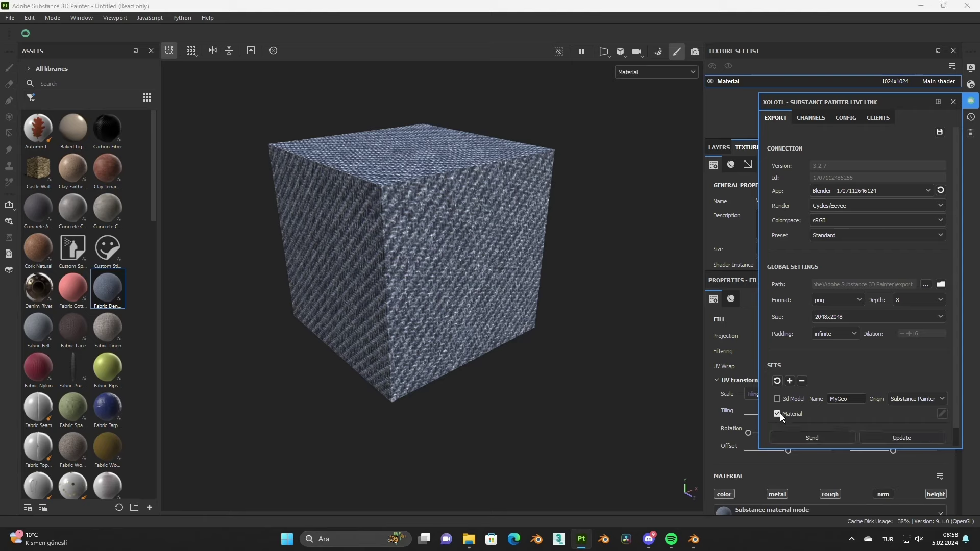
{"action": "left_click", "coordinate": [812, 438]}
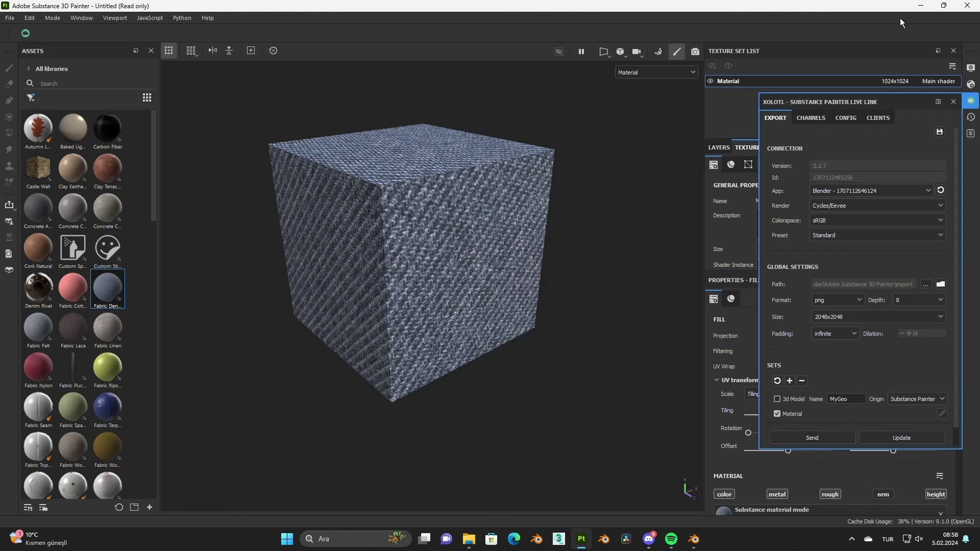
{"action": "left_click", "coordinate": [921, 5]}
{"action": "mouse_move", "coordinate": [648, 539]}
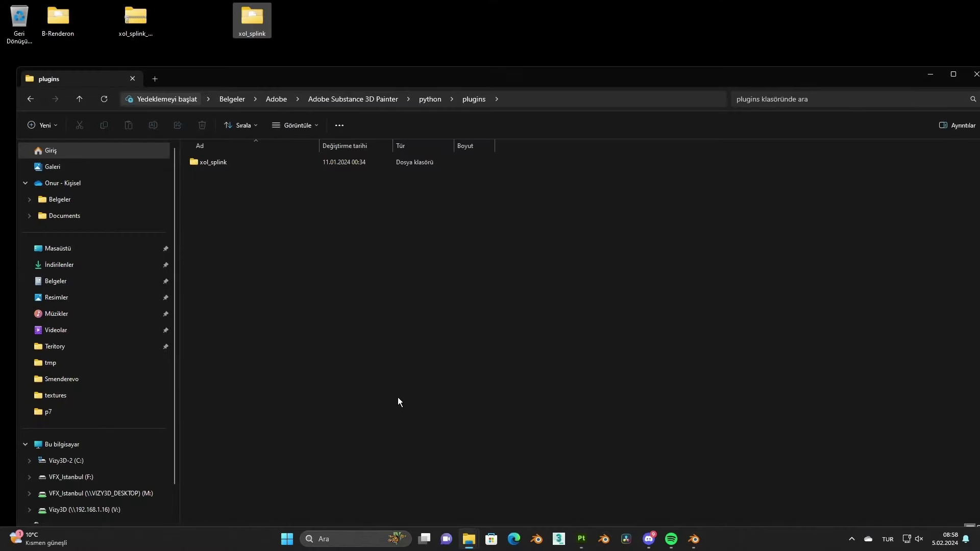
- View the denim cube in Blender's Material Preview from top and perspective angles
{"action": "left_click", "coordinate": [693, 539]}
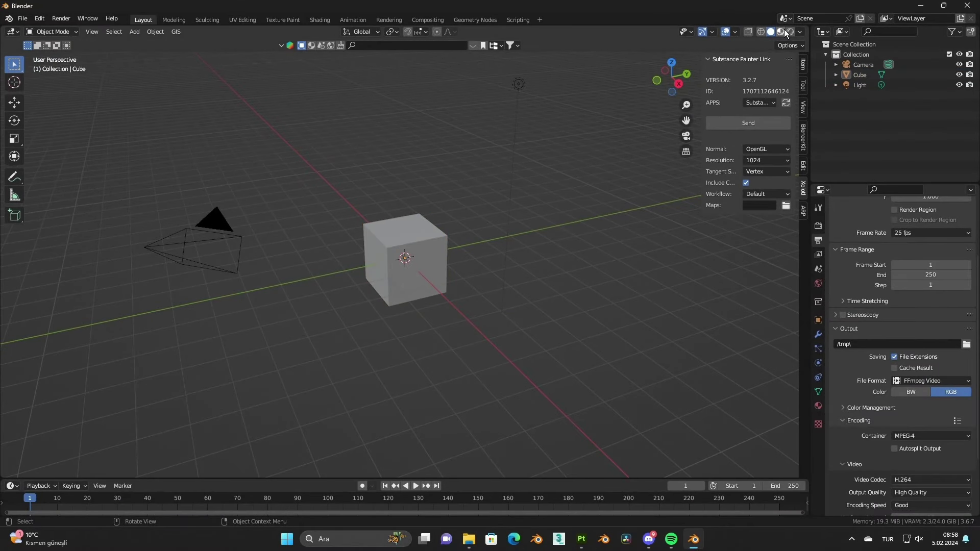
{"action": "left_click", "coordinate": [784, 32]}
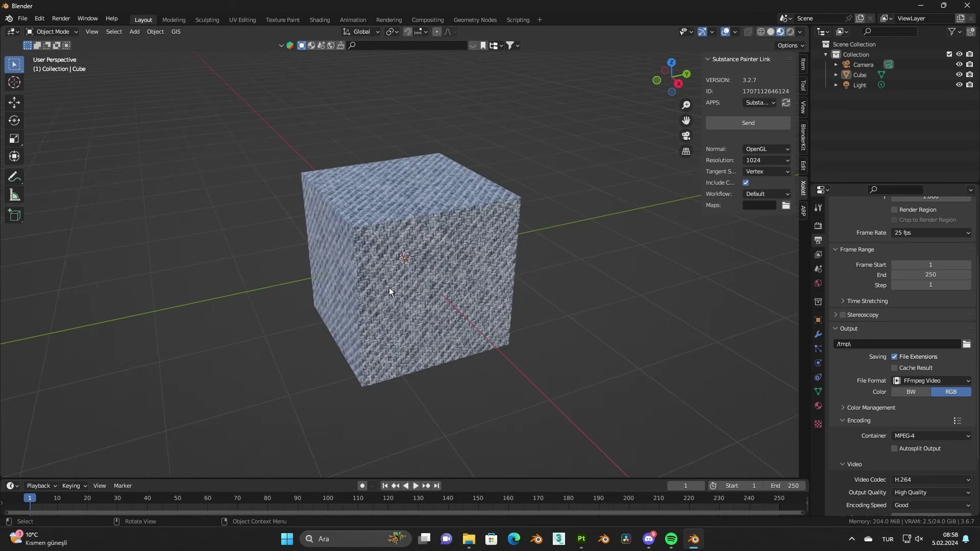
{"action": "key", "text": "KP_7"}
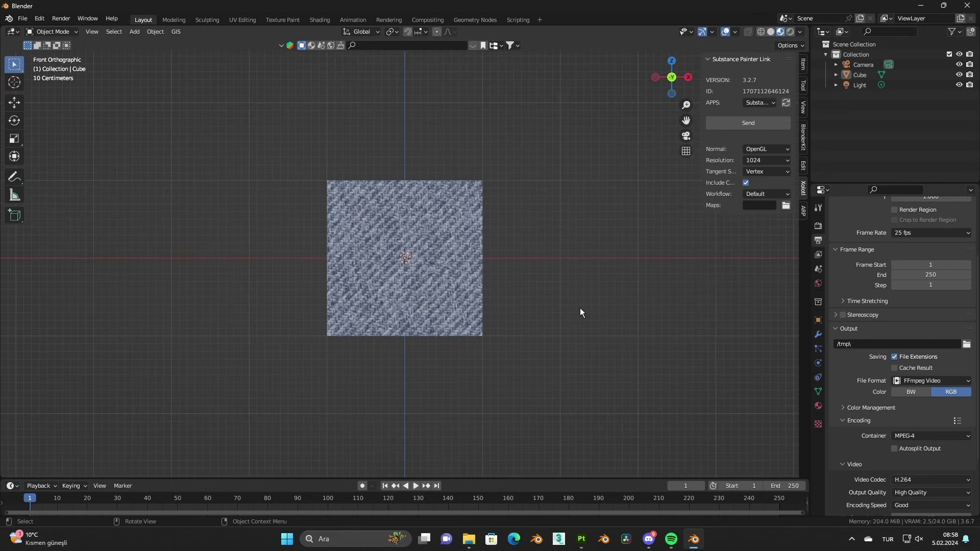
{"action": "middle_click_drag", "start_coordinate": [580, 308], "coordinate": [474, 348]}
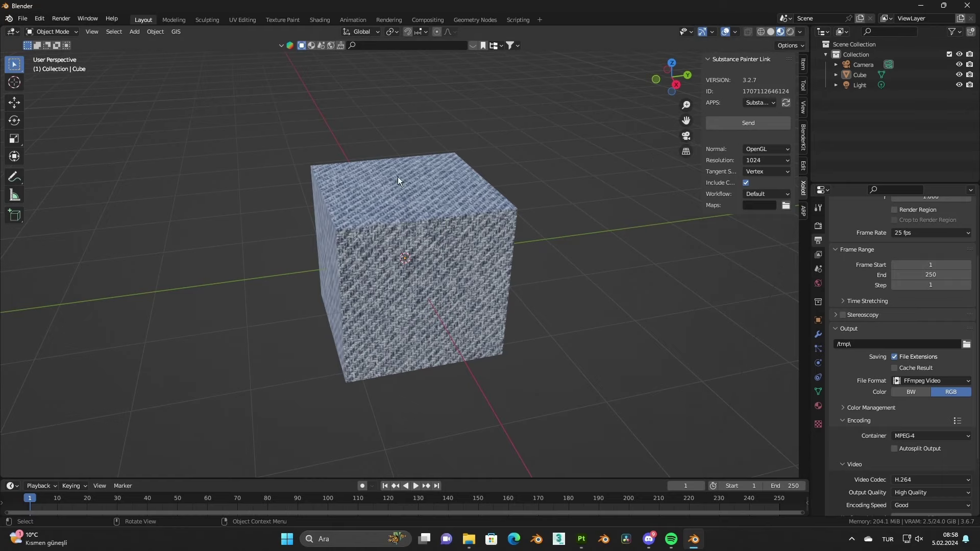
{"action": "left_click", "coordinate": [919, 7]}
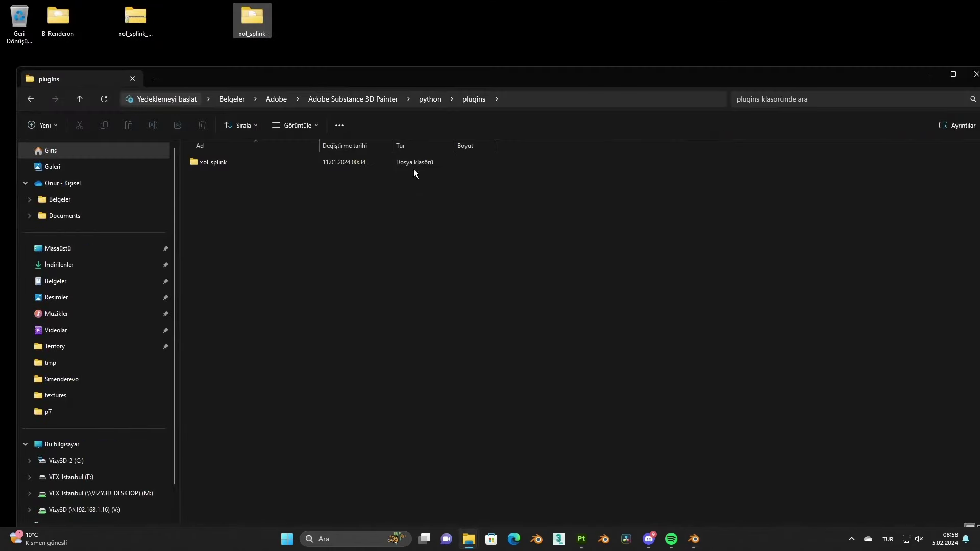
{"action": "mouse_move", "coordinate": [693, 539]}
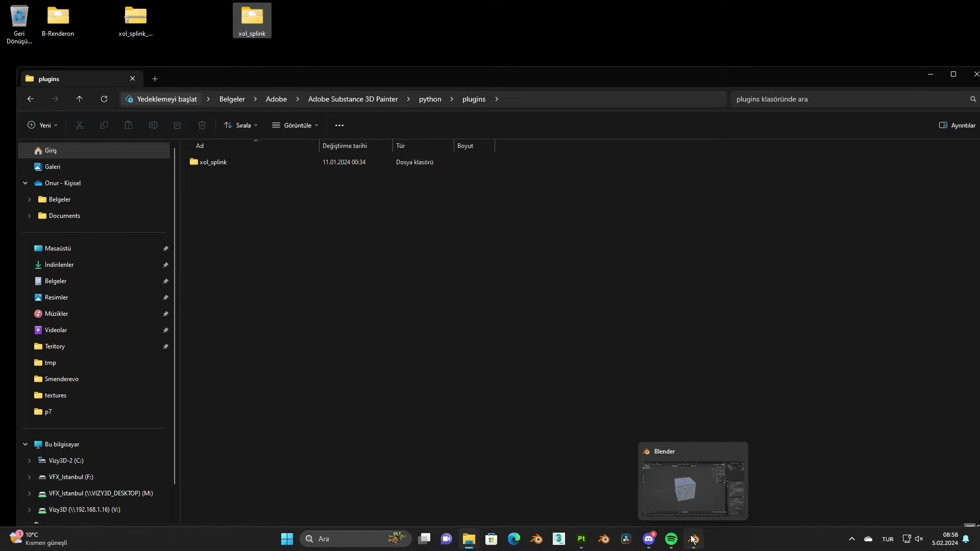
{"action": "left_click", "coordinate": [692, 508]}
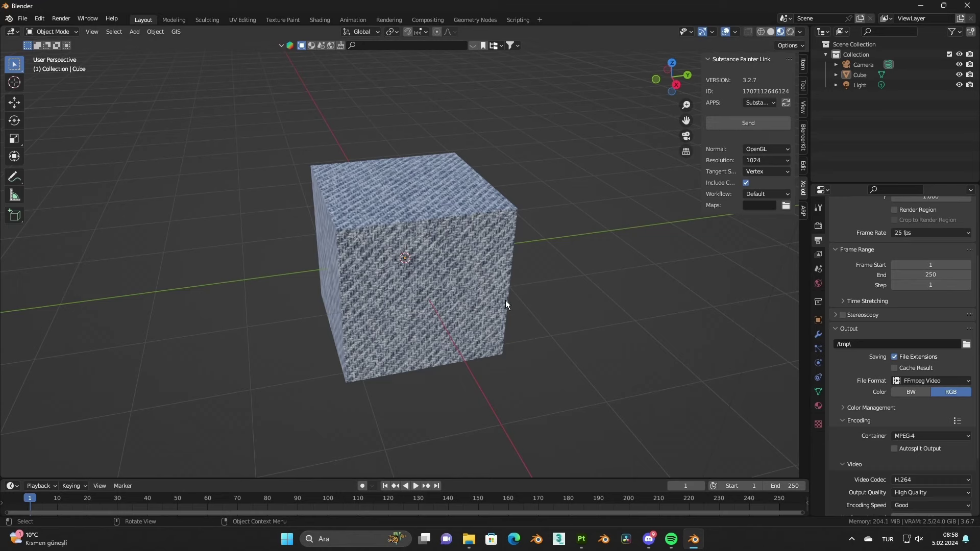
{"action": "left_click", "coordinate": [921, 5]}
- Keep Cycles/Eevee as the live link render engine and add the 3d Model to the export sets
{"action": "left_click", "coordinate": [819, 205]}
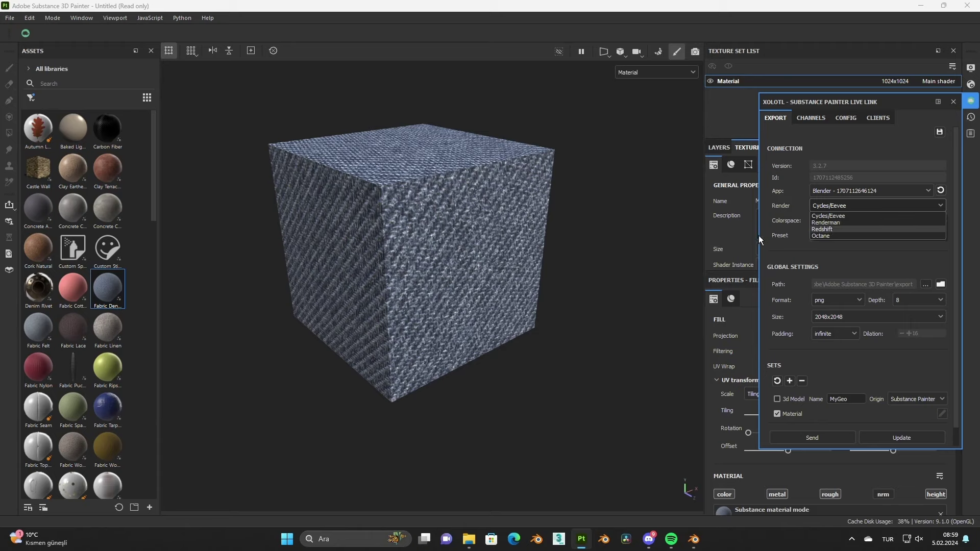
{"action": "left_click", "coordinate": [785, 253]}
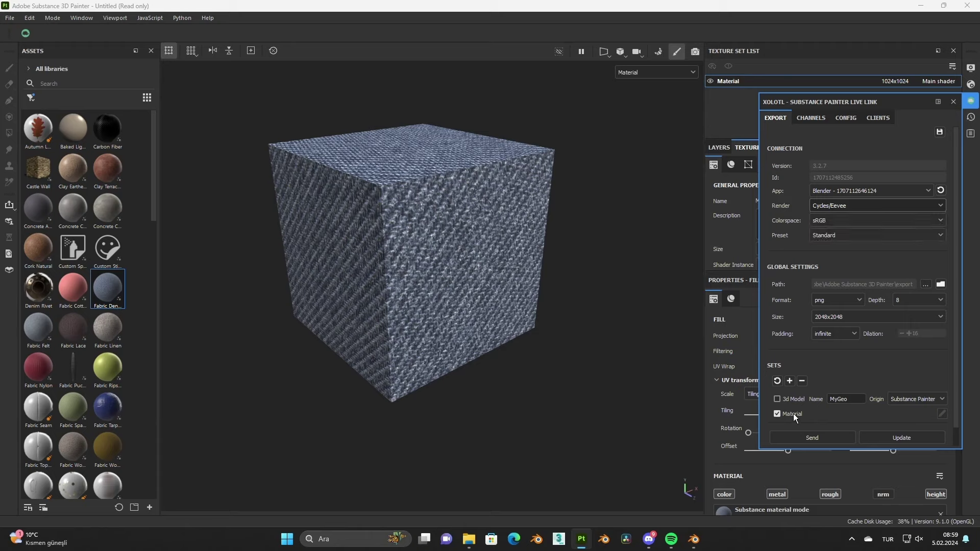
{"action": "left_click", "coordinate": [777, 399]}
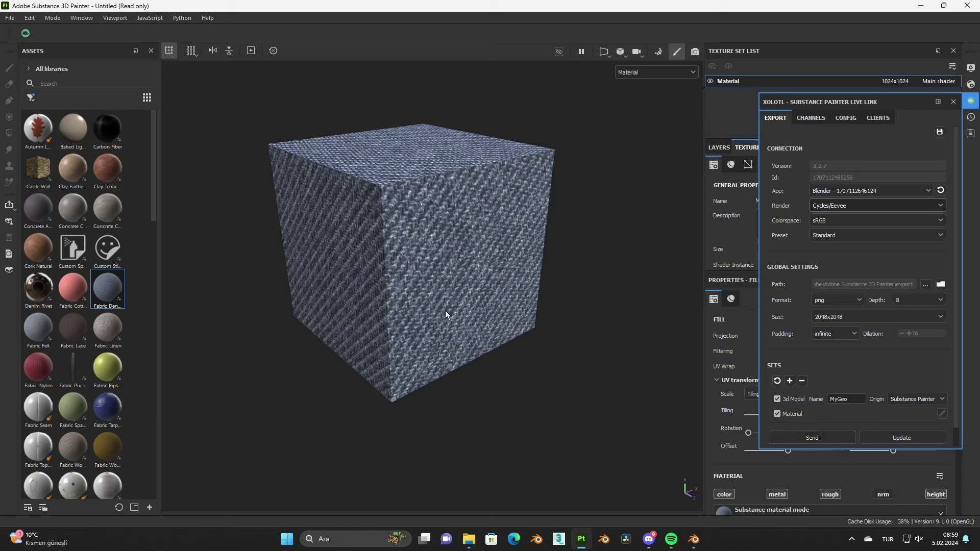
{"action": "left_click_drag", "start_coordinate": [402, 308], "coordinate": [412, 258], "text": "alt"}
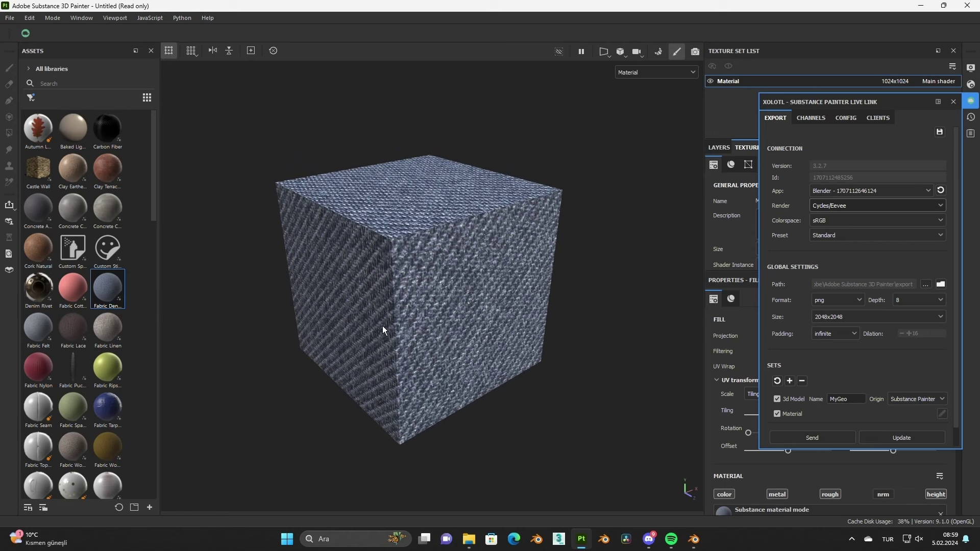
{"action": "mouse_move", "coordinate": [383, 328]}
{"action": "left_mouse_down", "text": "alt"}
{"action": "mouse_move", "coordinate": [372, 328]}
{"action": "mouse_move", "coordinate": [380, 339]}
{"action": "left_mouse_up", "text": "alt"}
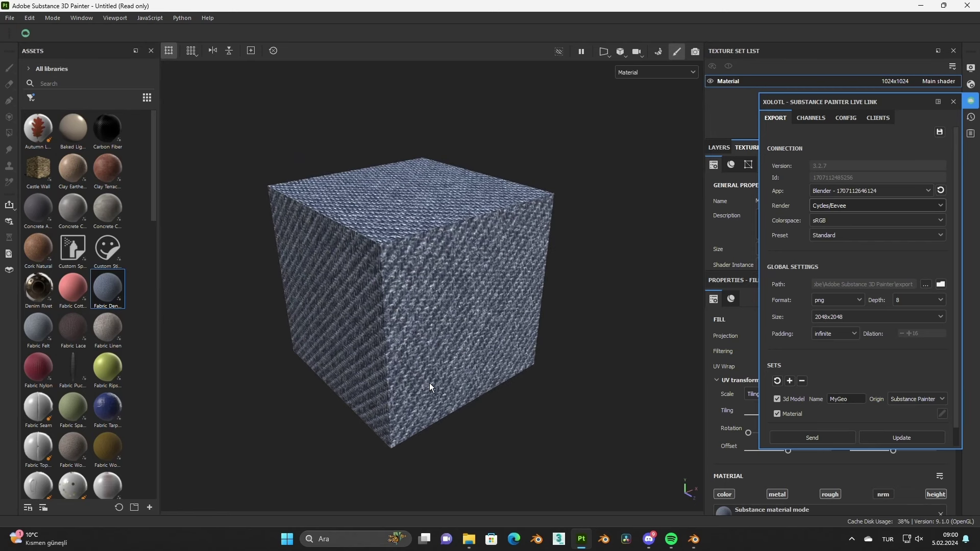